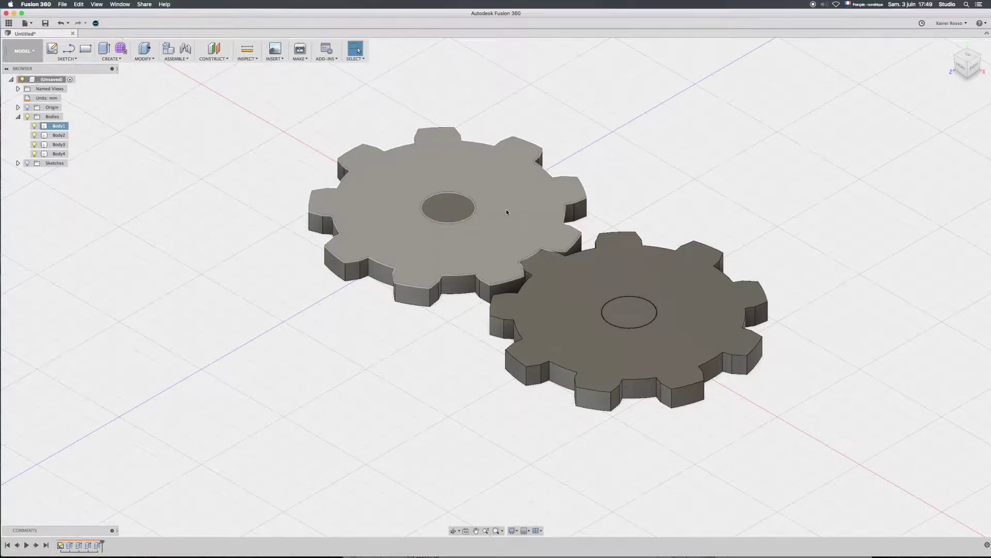
# - Create components from all four bodies of the two gears and their center cylinders
pyautogui.click(598, 285)
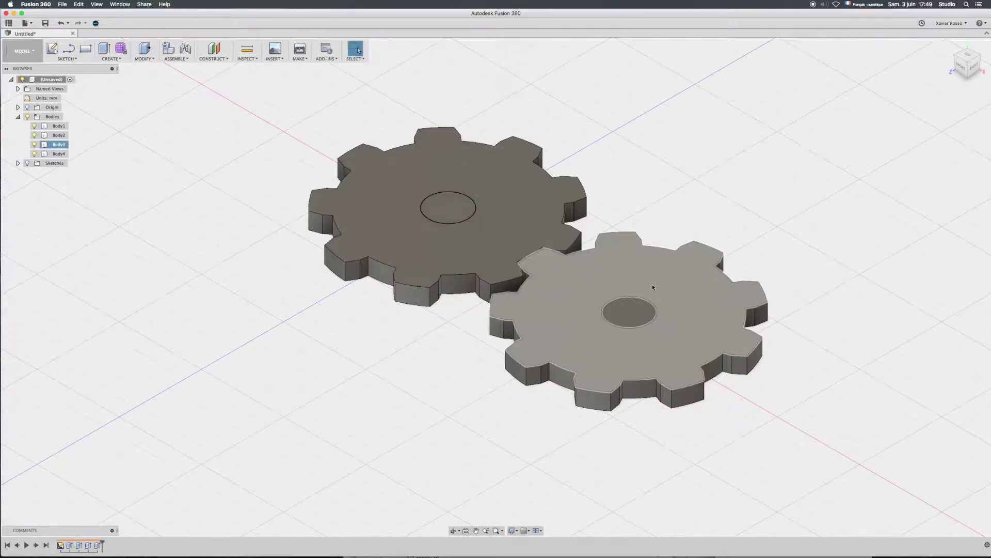
pyautogui.press('Escape')
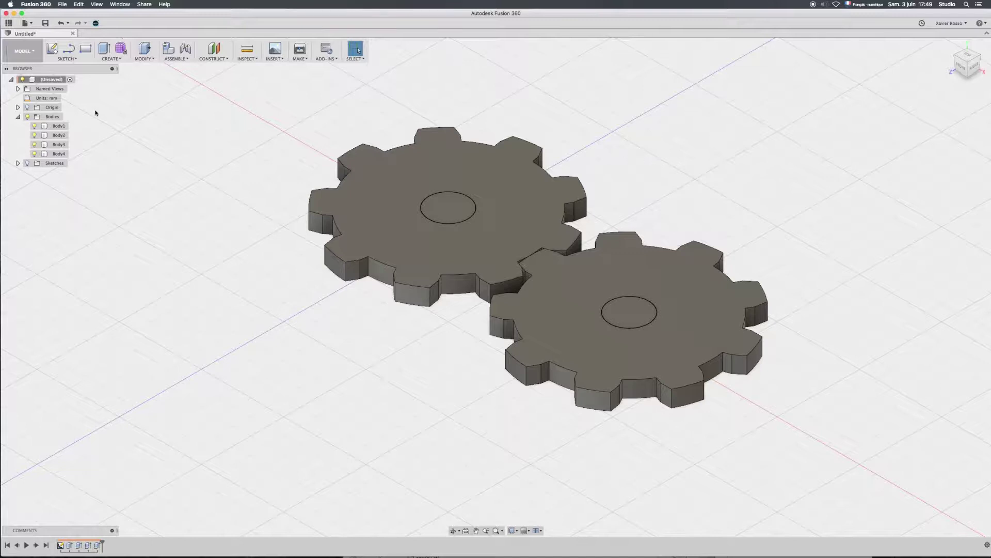
pyautogui.click(58, 126)
pyautogui.keyDown('shift'); pyautogui.click(59, 154); pyautogui.keyUp('shift')
pyautogui.rightClick(58, 154)
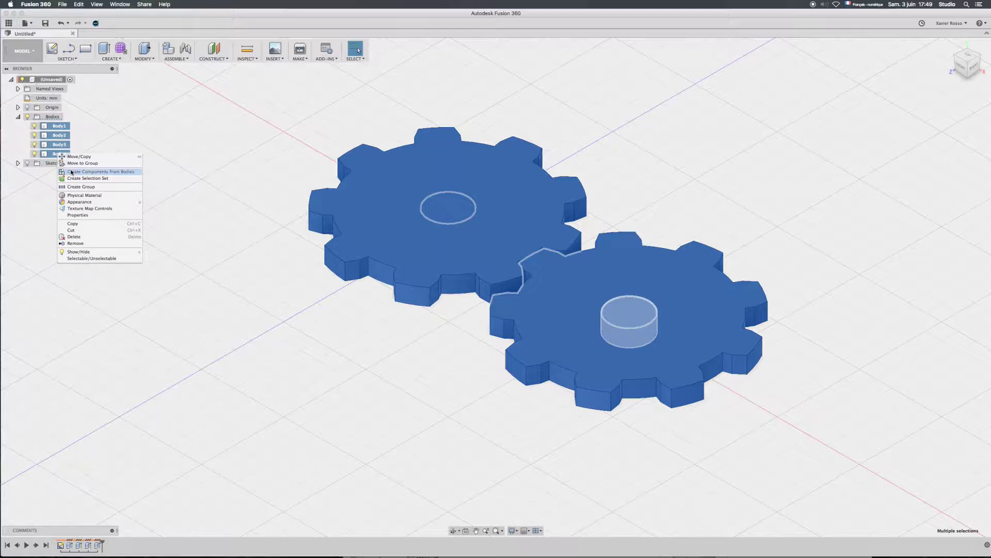
pyautogui.click(72, 172)
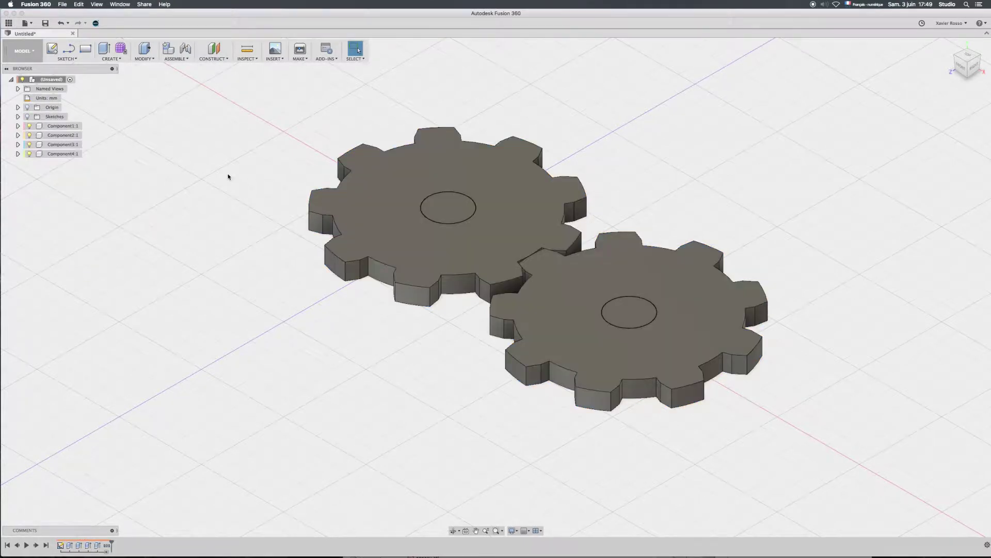
pyautogui.click(165, 174)
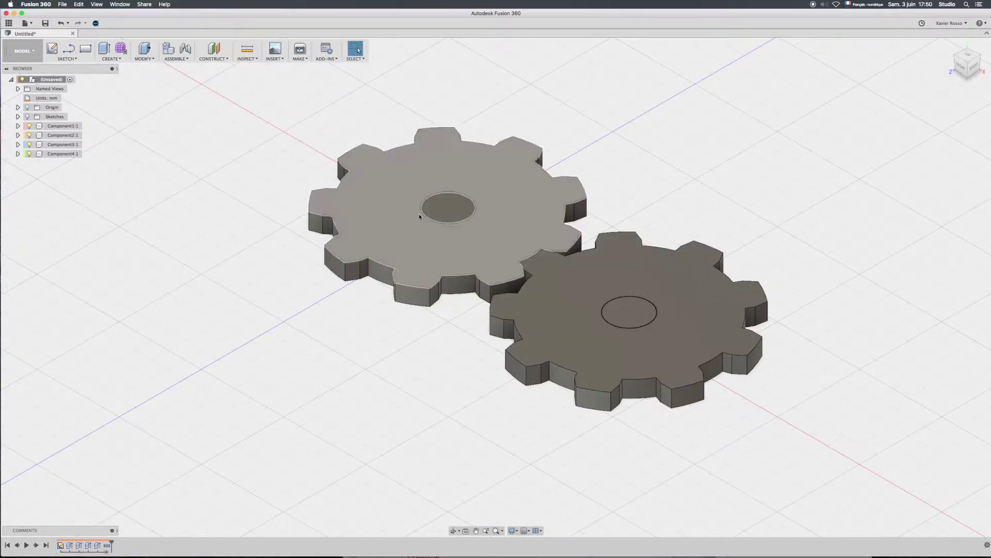
# - Ground the two center cylinder components and join them in a rigid group, child components included
pyautogui.click(64, 135)
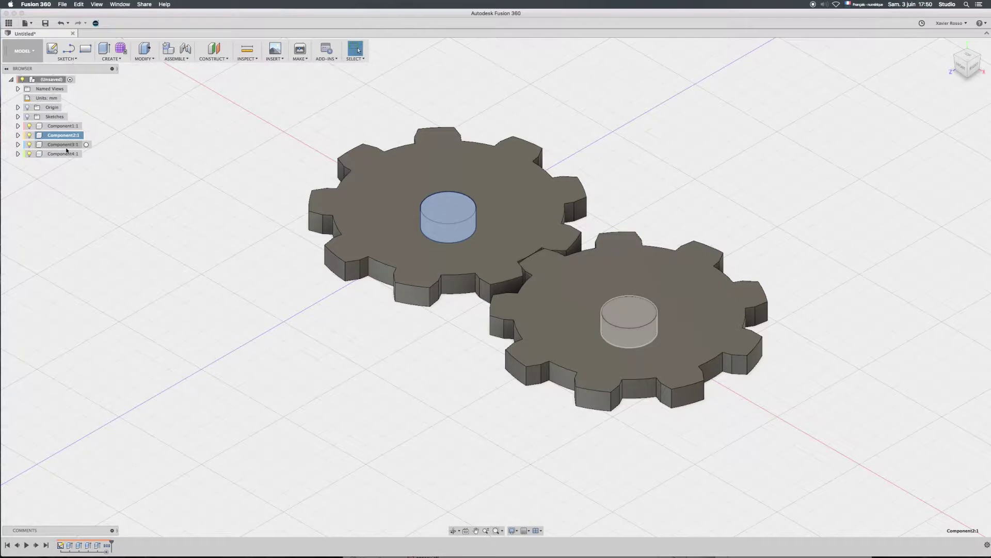
pyautogui.keyDown('shift'); pyautogui.click(67, 146); pyautogui.keyUp('shift')
pyautogui.rightClick(66, 149)
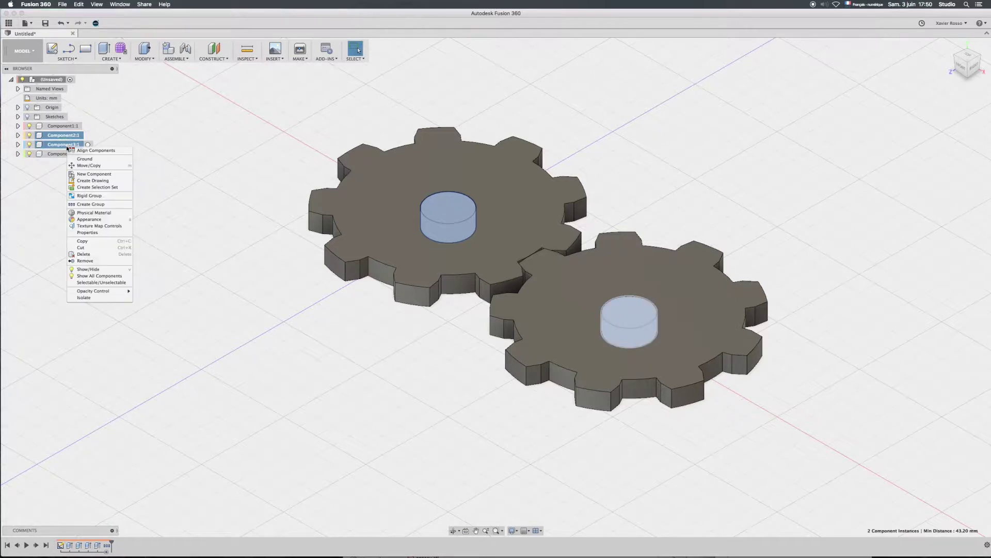
pyautogui.click(81, 159)
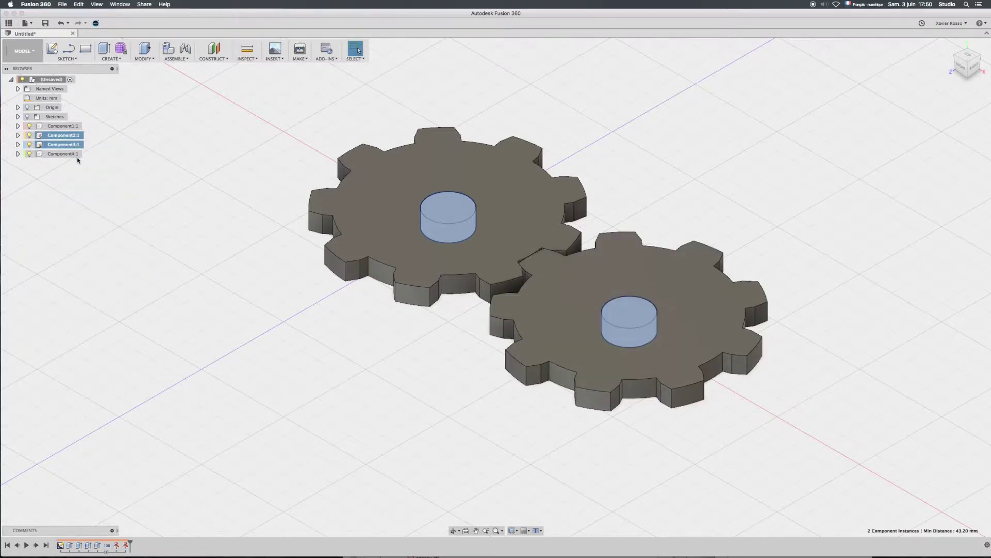
pyautogui.rightClick(71, 148)
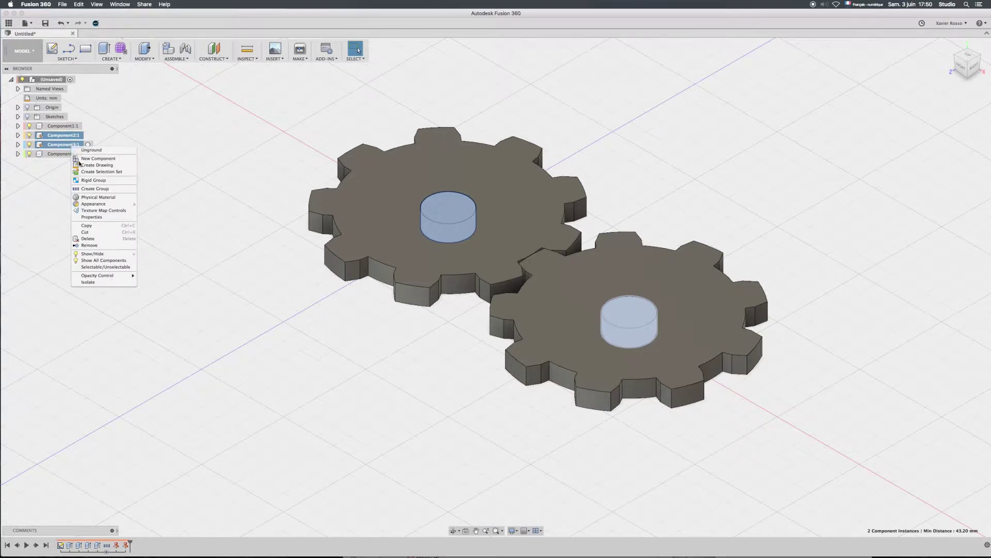
pyautogui.click(94, 180)
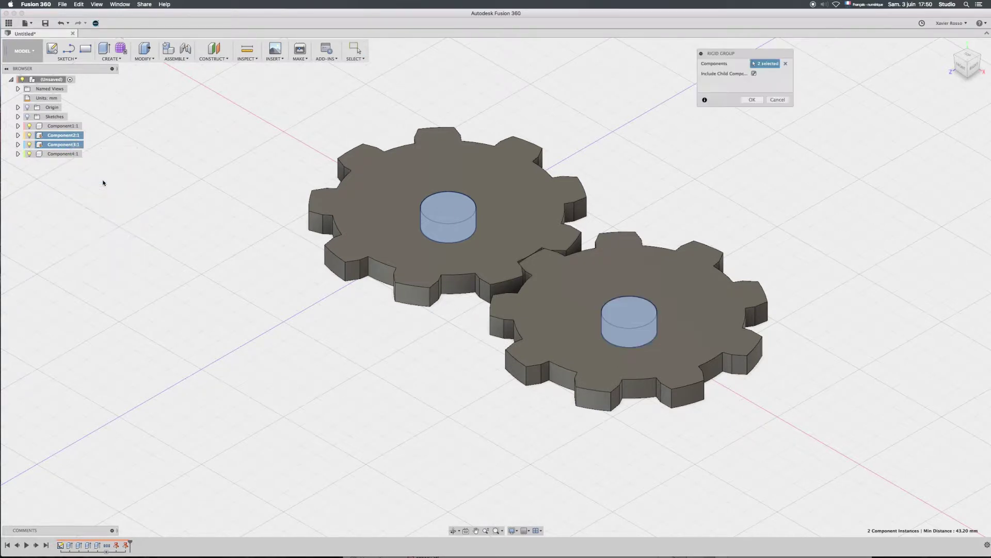
pyautogui.click(753, 100)
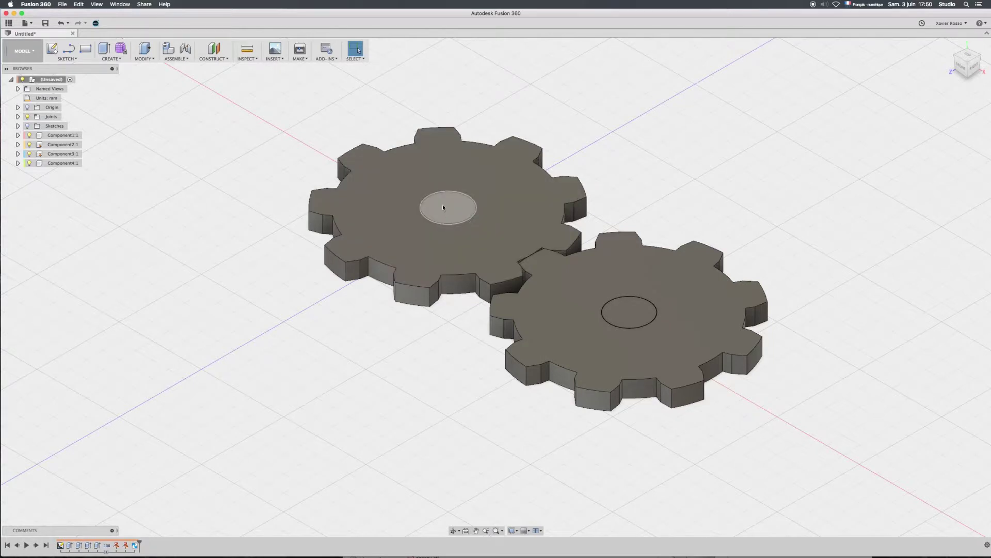
# - Add a revolute as-built joint about the Z axis between the rear gear and its cylinder, positioned at the cylinder's top center
pyautogui.click(186, 58)
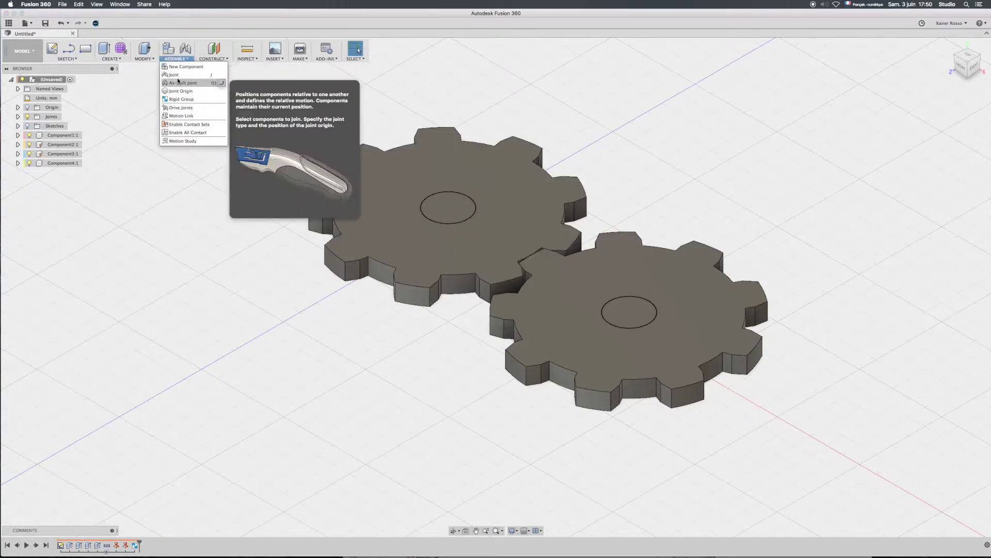
pyautogui.click(178, 83)
pyautogui.click(465, 157)
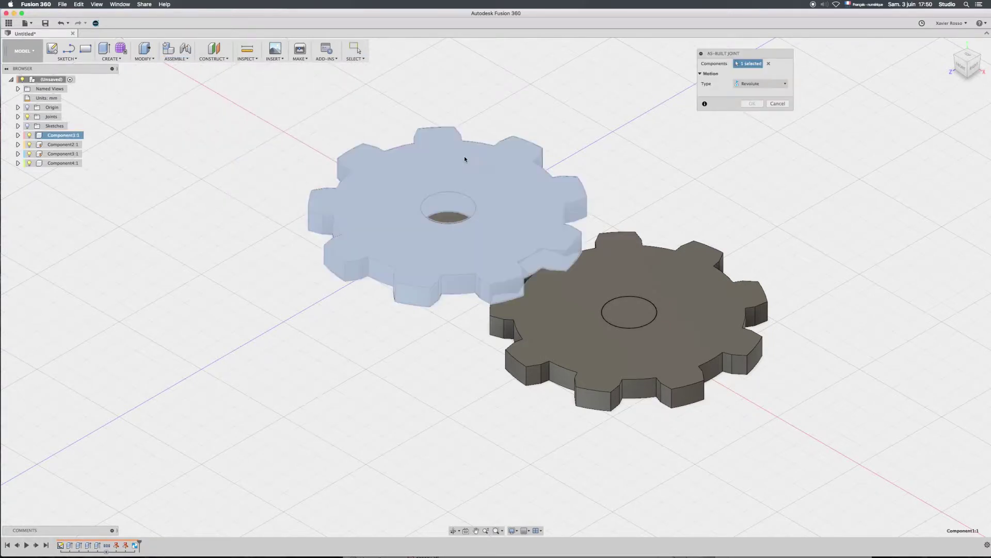
pyautogui.click(453, 215)
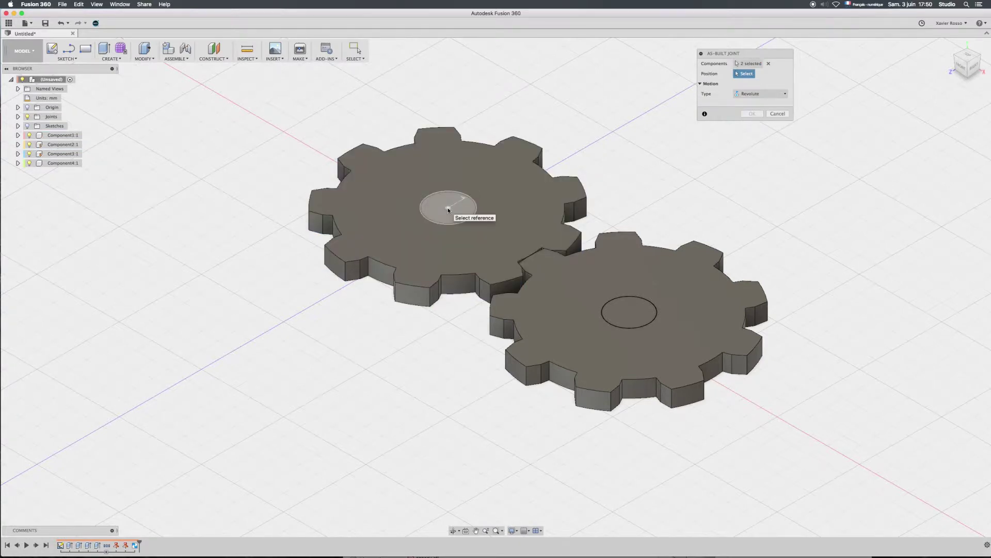
pyautogui.click(449, 209)
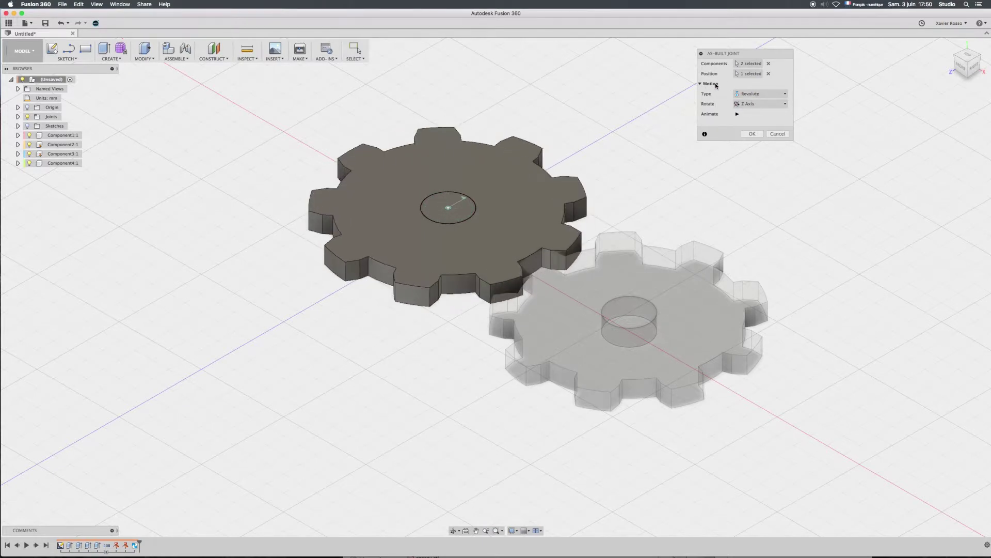
pyautogui.click(753, 134)
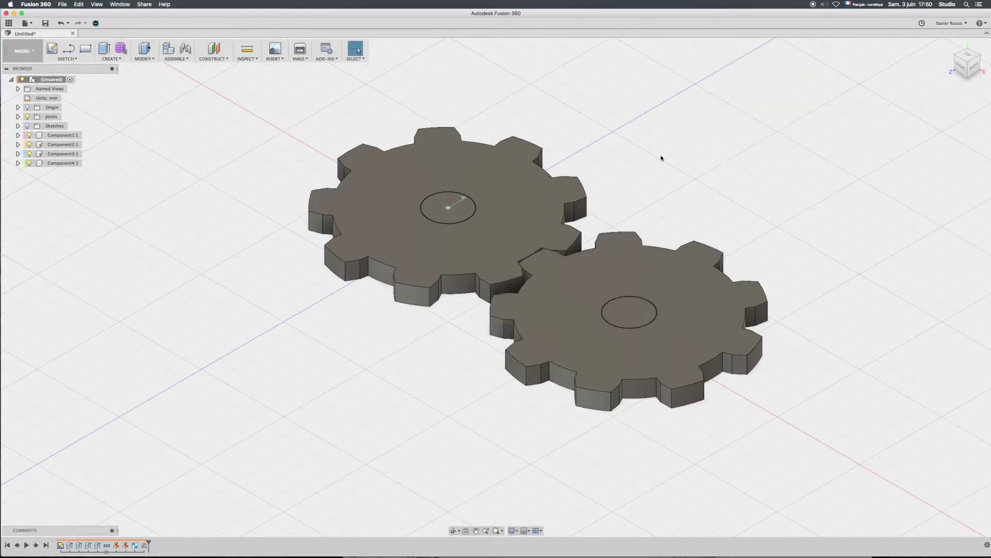
# - Add a revolute as-built joint about the Z axis between the front gear and its cylinder, positioned at the cylinder's top center
pyautogui.click(176, 58)
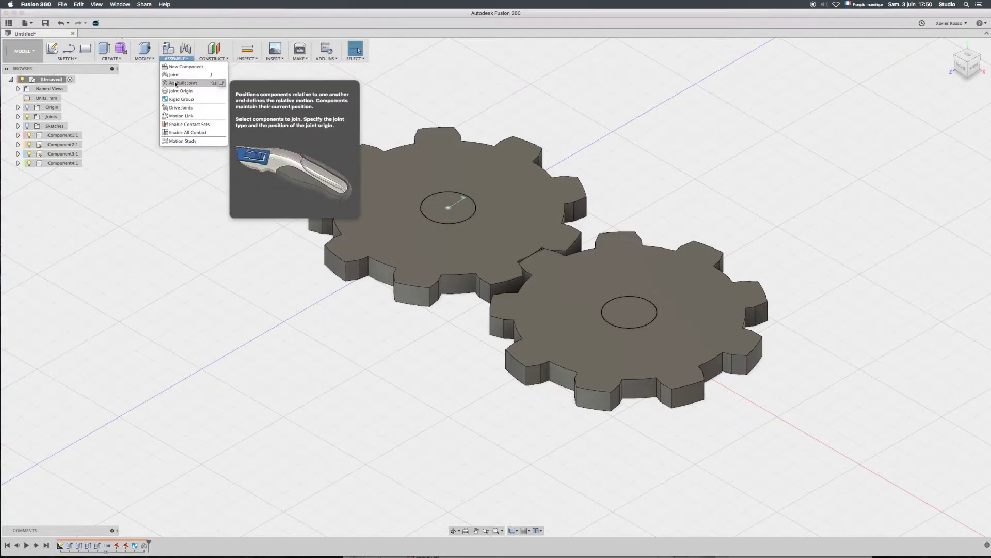
pyautogui.click(174, 81)
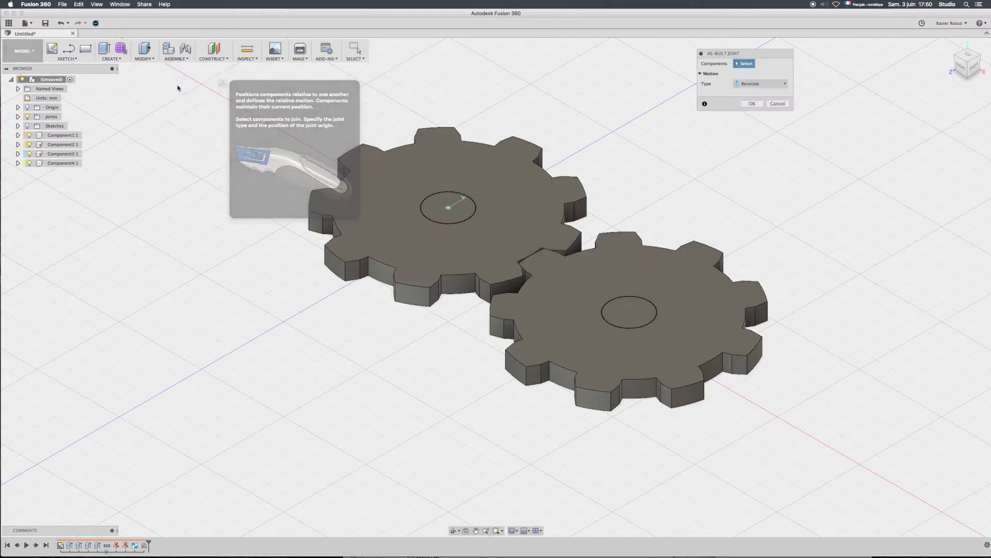
pyautogui.click(648, 269)
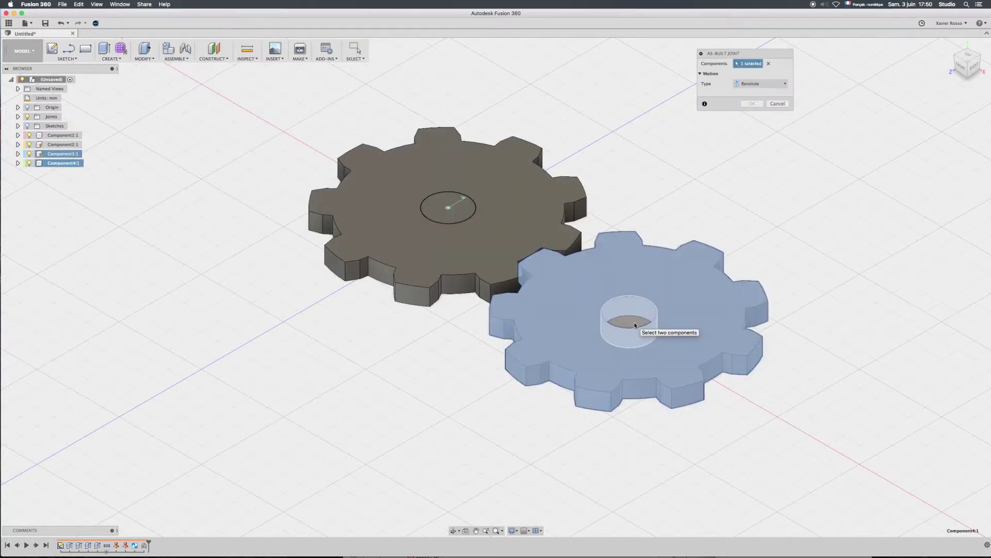
pyautogui.click(635, 324)
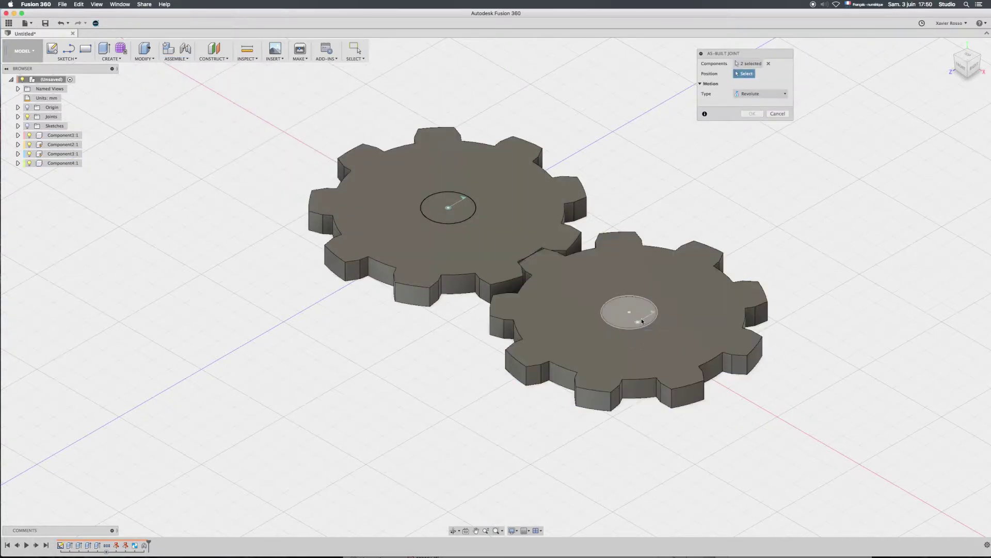
pyautogui.click(631, 314)
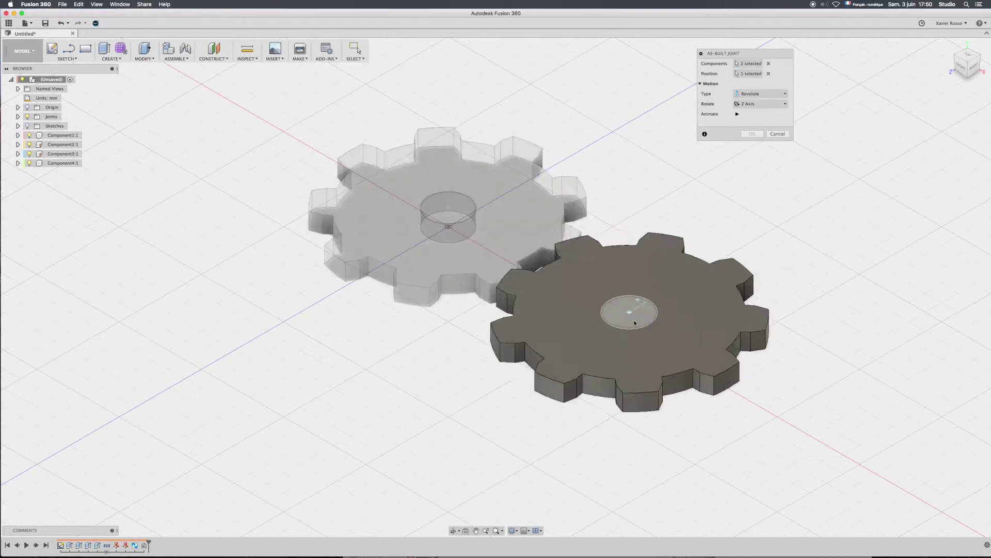
pyautogui.click(753, 133)
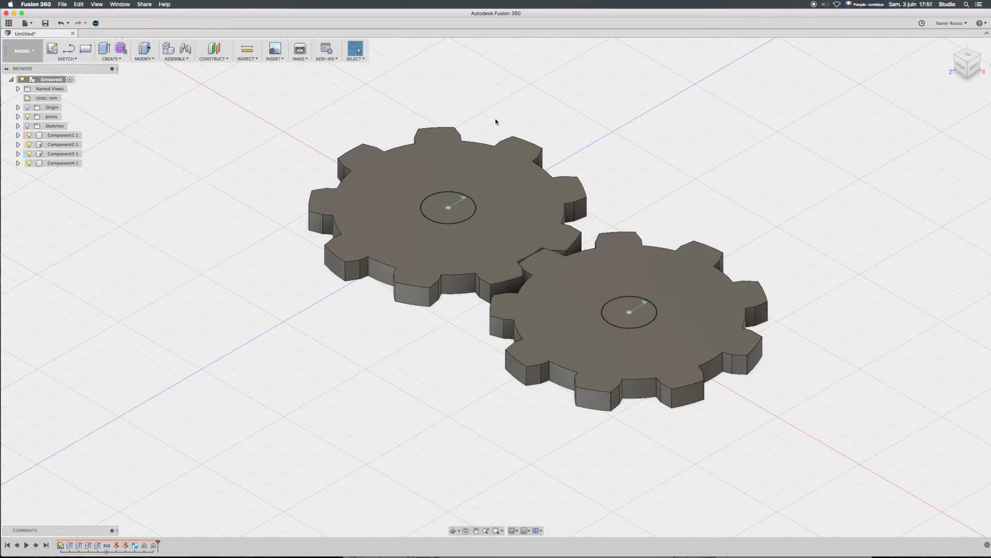
# - Start a motion link between the front and rear gears' revolute joints, keeping the dialog close to the gears
pyautogui.click(175, 59)
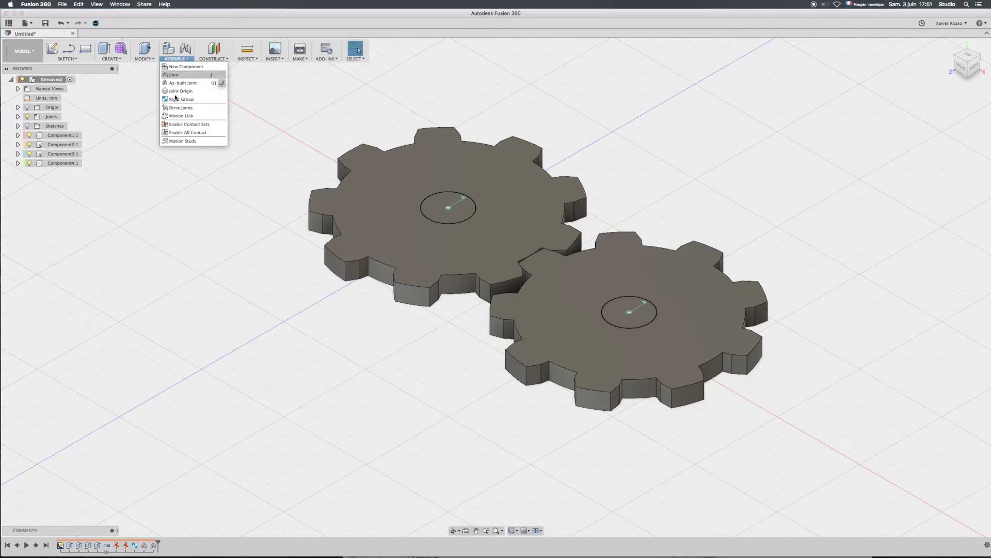
pyautogui.click(177, 116)
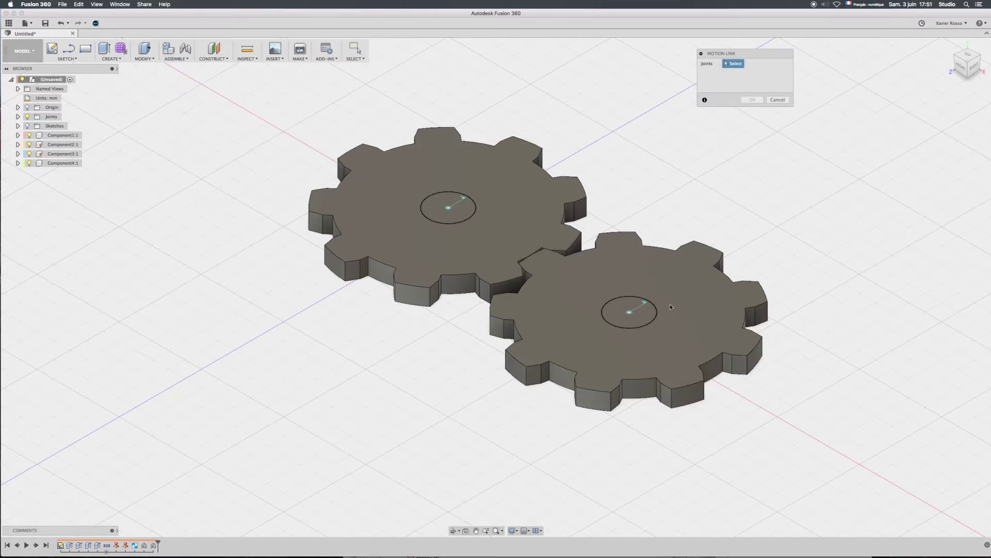
pyautogui.click(645, 306)
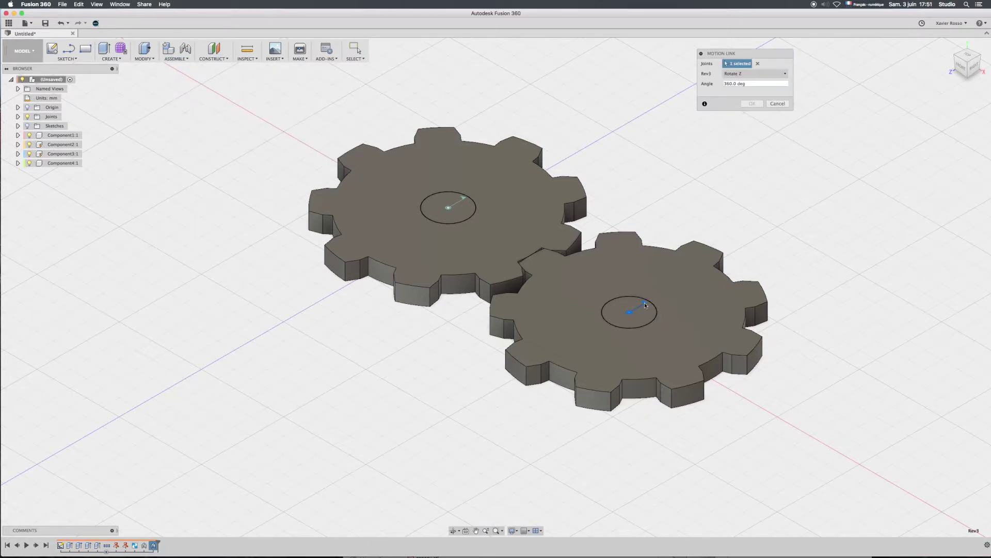
pyautogui.click(464, 202)
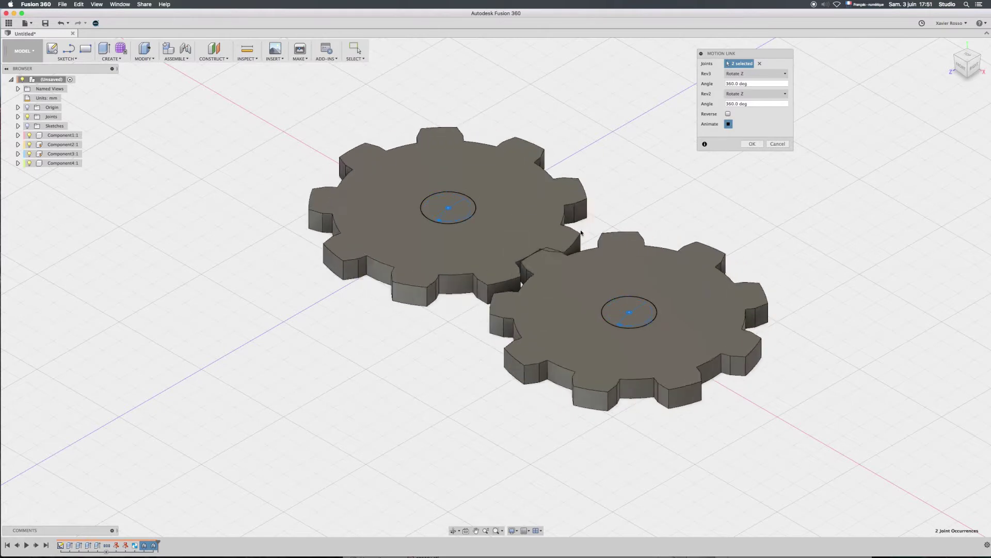
pyautogui.moveTo(741, 54); pyautogui.dragTo(627, 84)
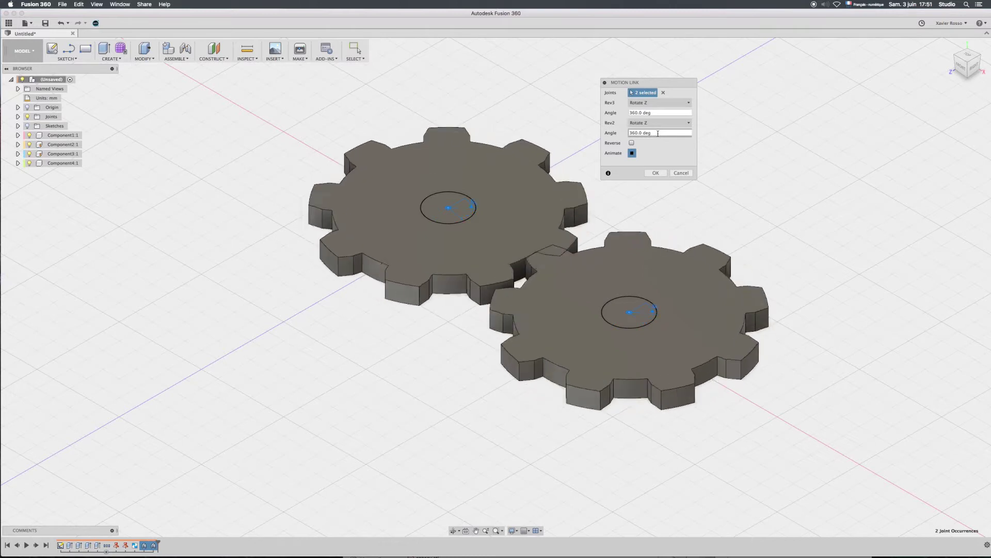
# - Set the rear gear joint's angle in the motion link to -360 deg, also trying -720 deg, and create the link
pyautogui.click(657, 133)
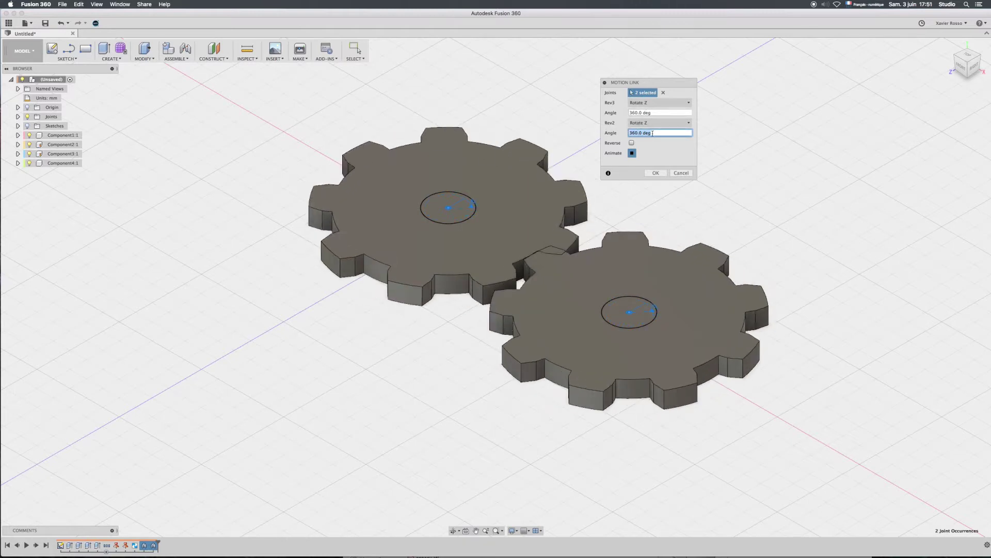
pyautogui.write('-360')
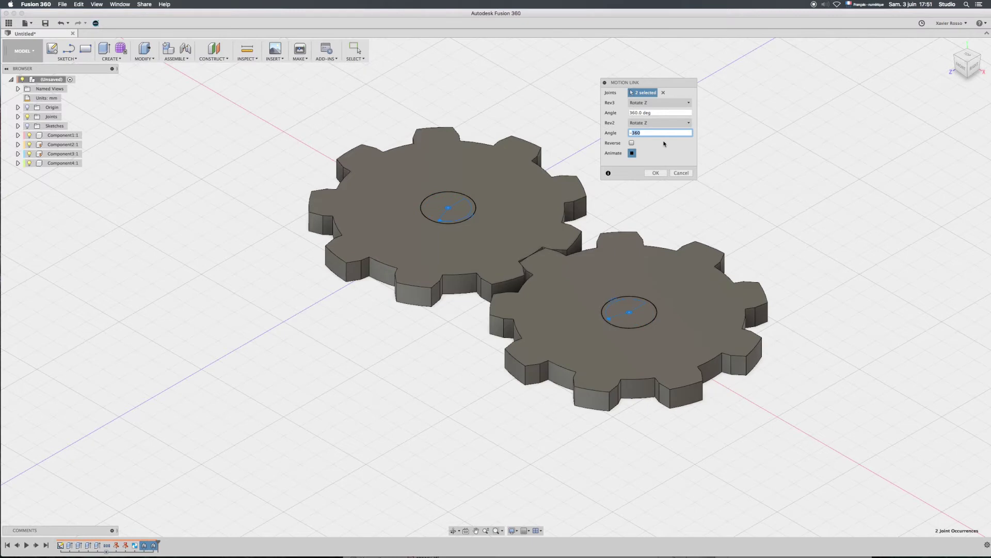
pyautogui.write('720')
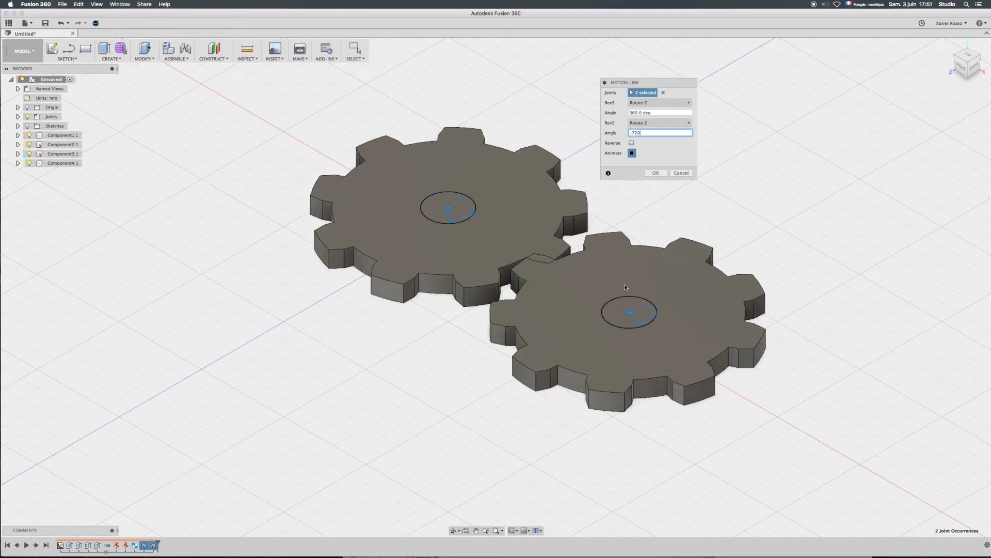
pyautogui.click(634, 134)
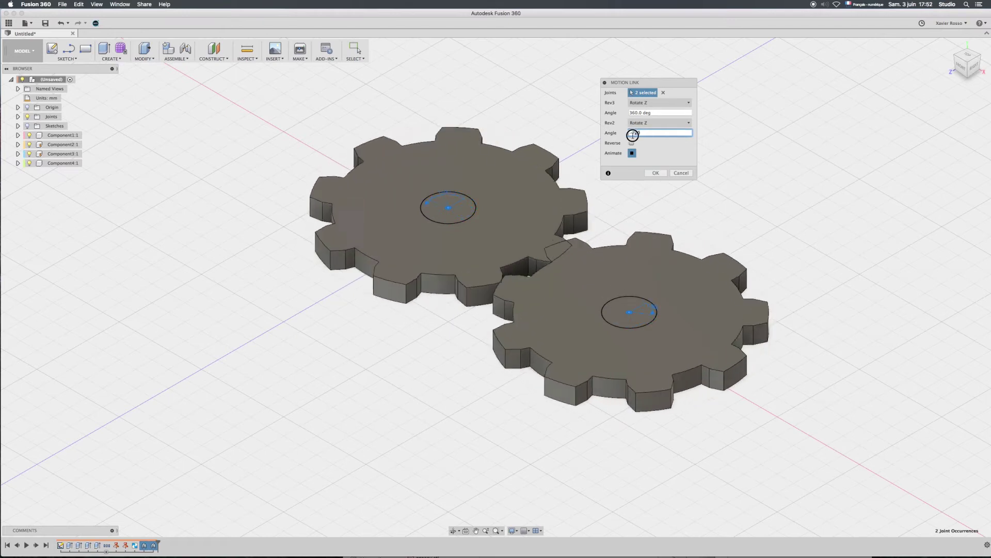
pyautogui.write('-360')
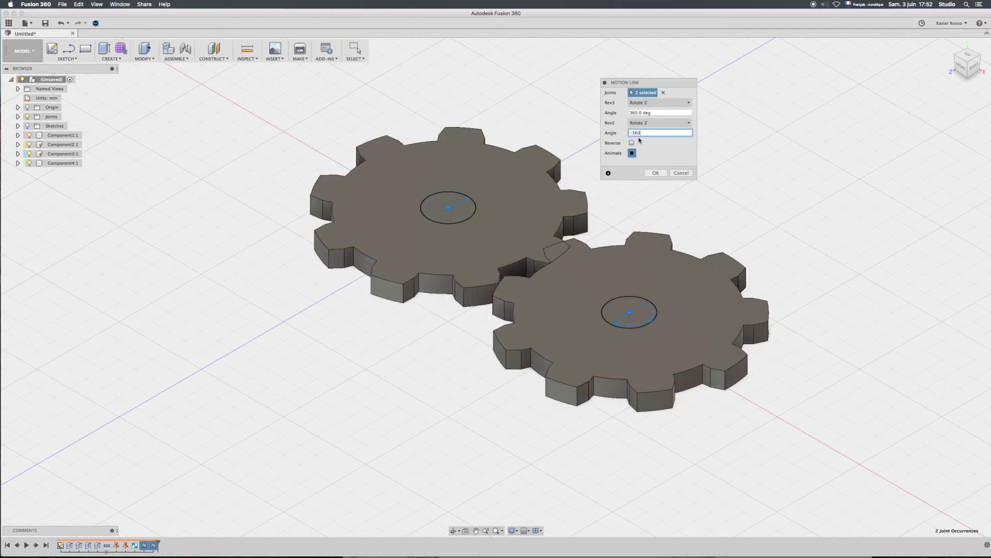
pyautogui.click(654, 173)
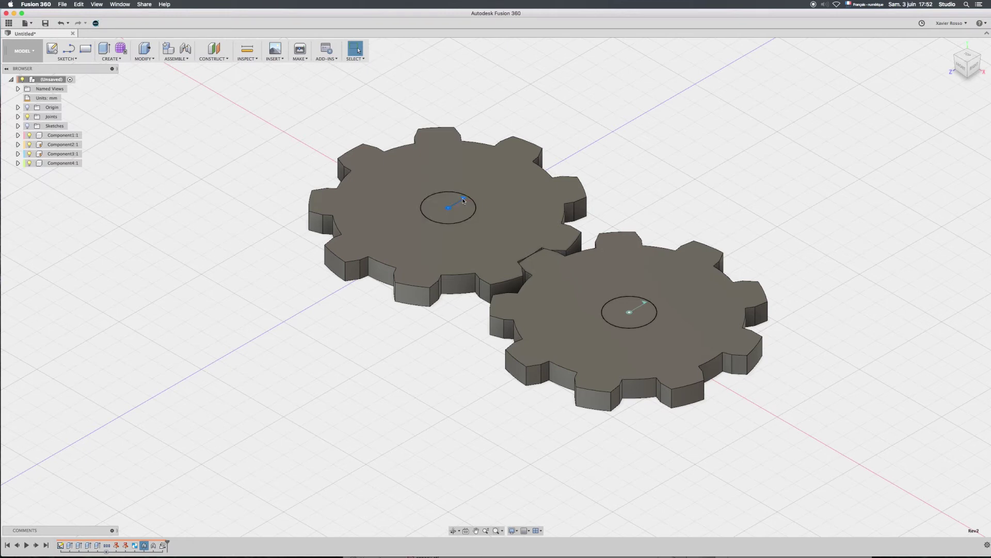
# - Drive the rear gear's revolute joint, rotating it to about 350 deg to test the linked motion
pyautogui.rightClick(463, 201)
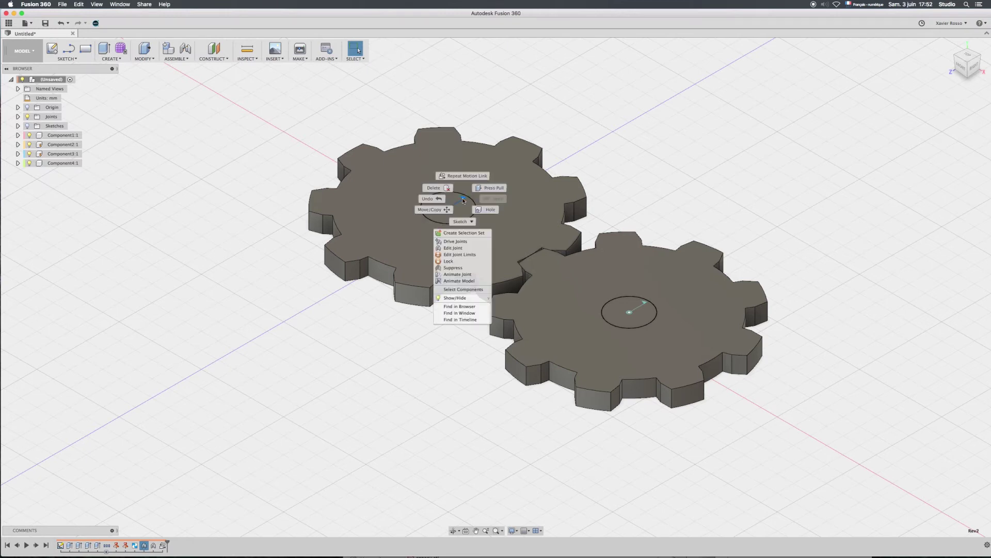
pyautogui.click(456, 241)
pyautogui.moveTo(472, 198)
pyautogui.mouseDown()
pyautogui.moveTo(464, 186)
pyautogui.moveTo(420, 192)
pyautogui.moveTo(416, 234)
pyautogui.moveTo(465, 229)
pyautogui.moveTo(480, 215)
pyautogui.moveTo(458, 193)
pyautogui.moveTo(413, 215)
pyautogui.moveTo(445, 199)
pyautogui.moveTo(465, 204)
pyautogui.mouseUp()
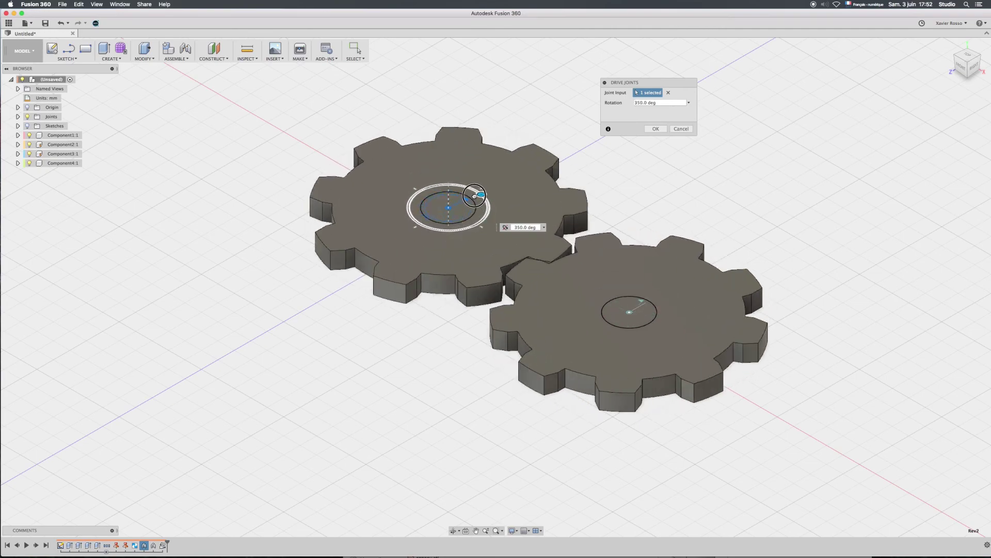